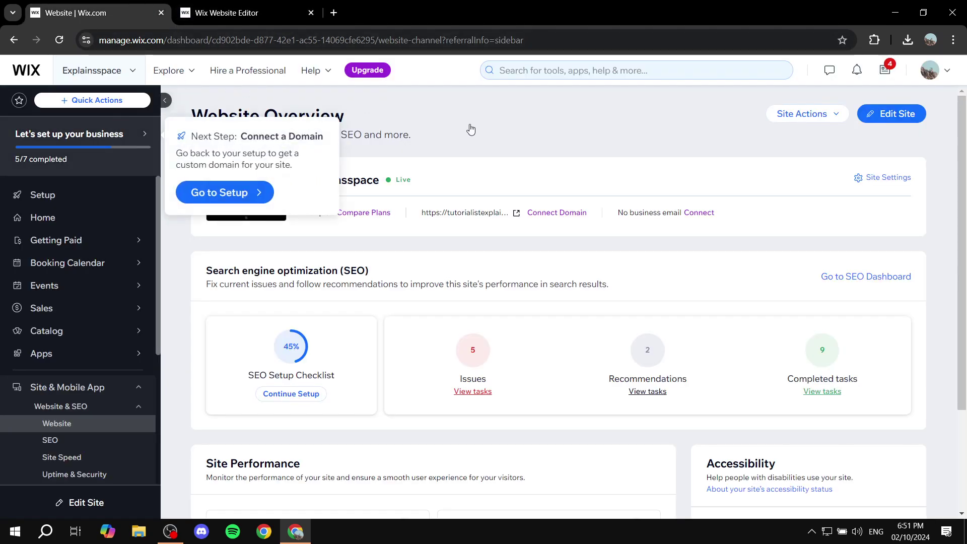
Step: Open the Explainsspace home page in Wix Editor, scroll through its sections, and publish the site
click(890, 114)
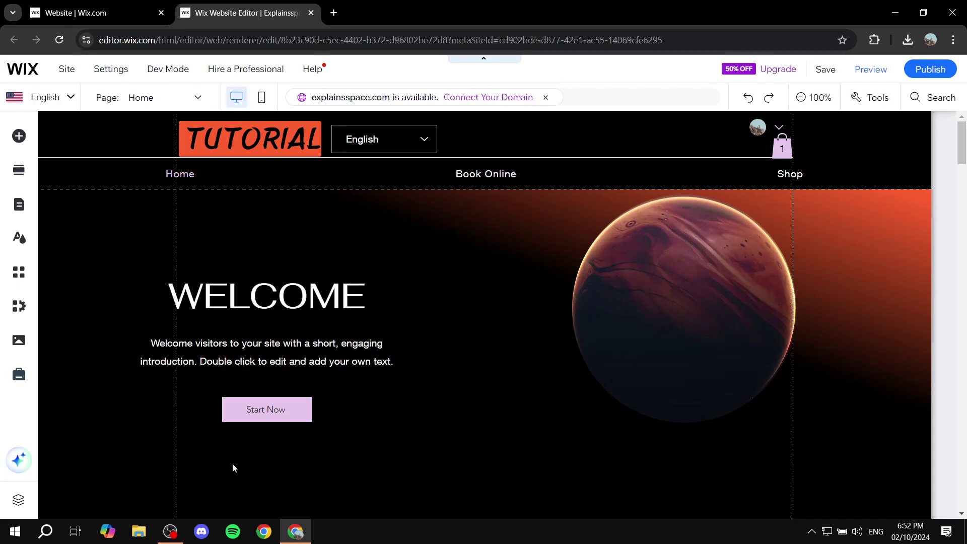
scroll(384, 365, down, 3)
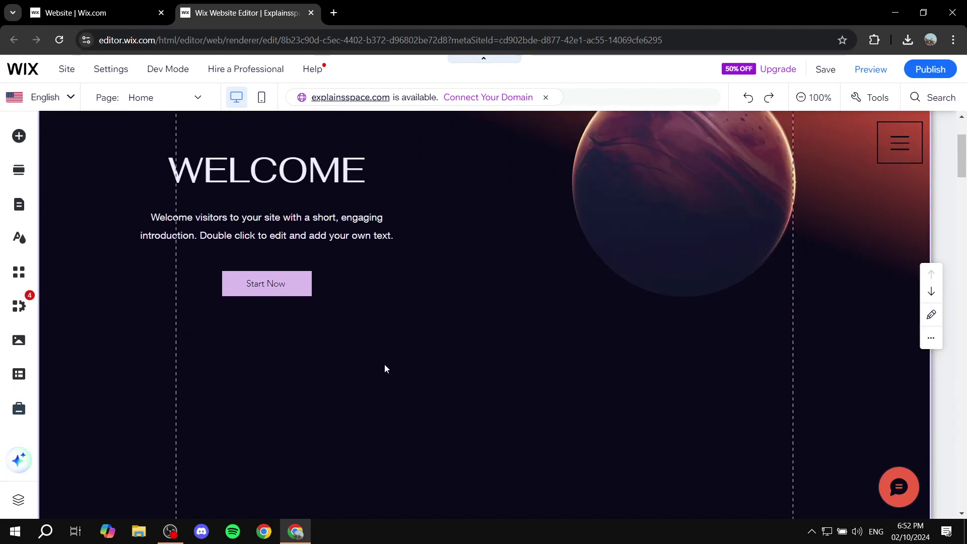
scroll(380, 365, down, 5)
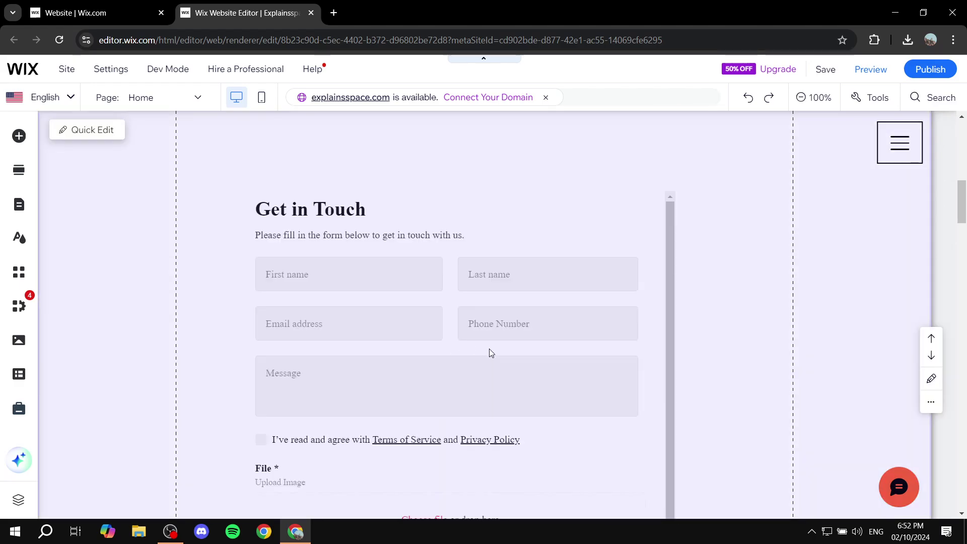
scroll(489, 350, up, 8)
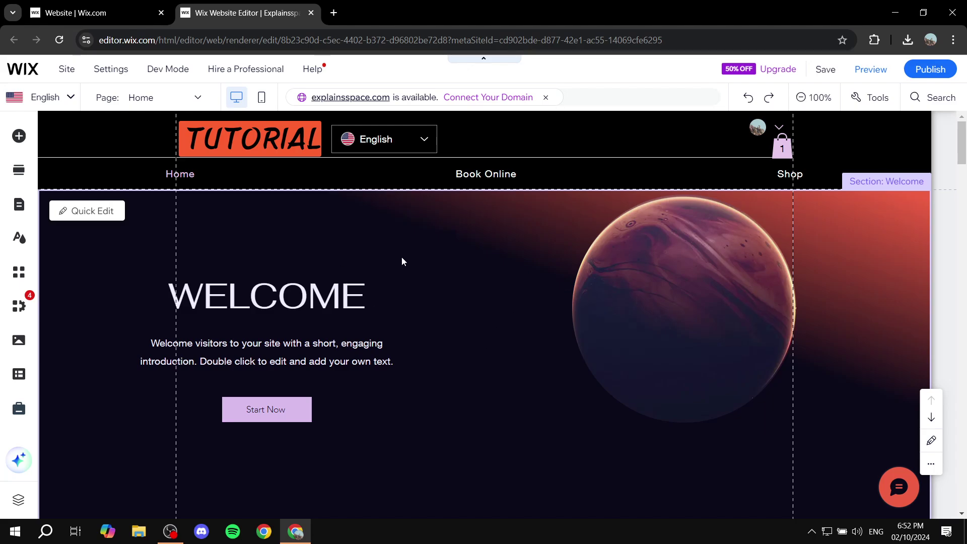
scroll(402, 260, down, 5)
scroll(339, 292, up, 5)
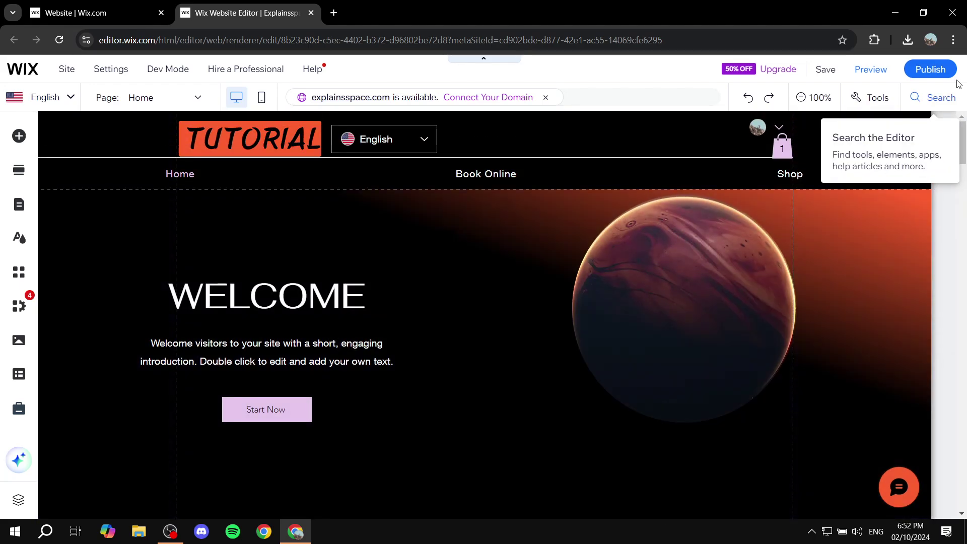
click(930, 69)
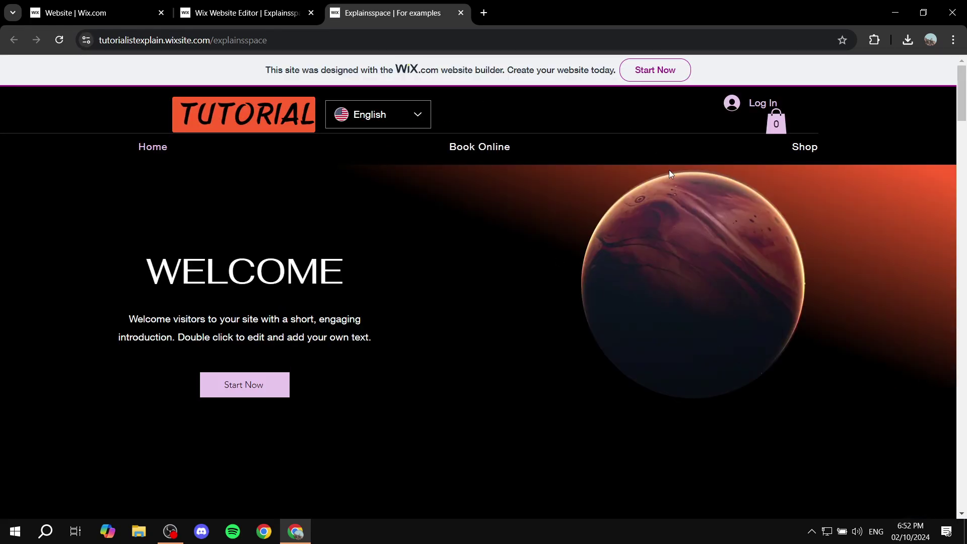
Step: Bring up and dismiss the live page's context menu twice, then scroll down the site
right_click(549, 224)
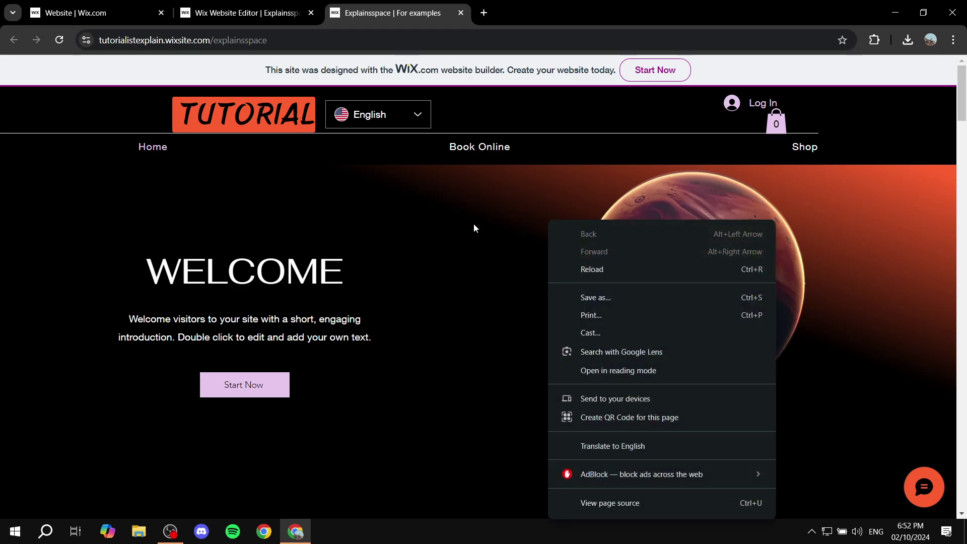
click(472, 225)
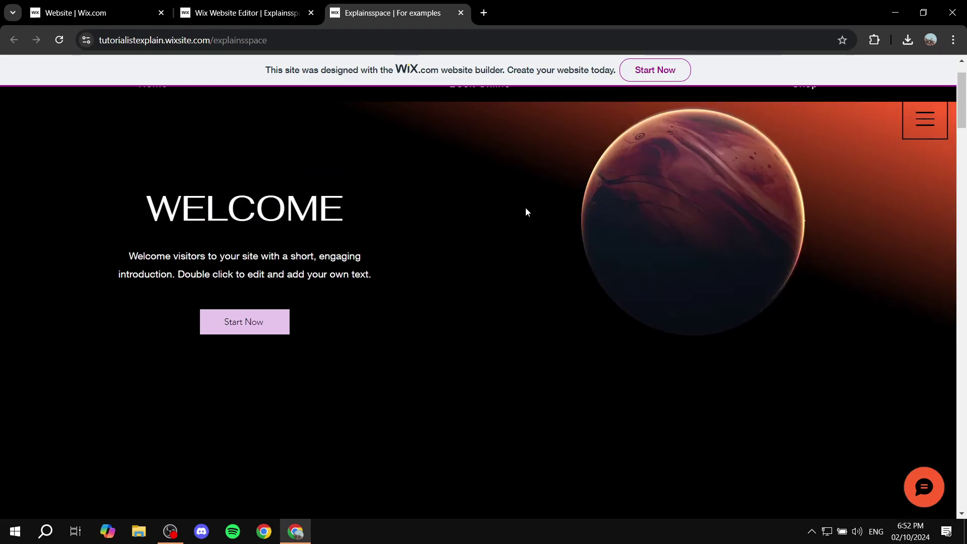
right_click(527, 212)
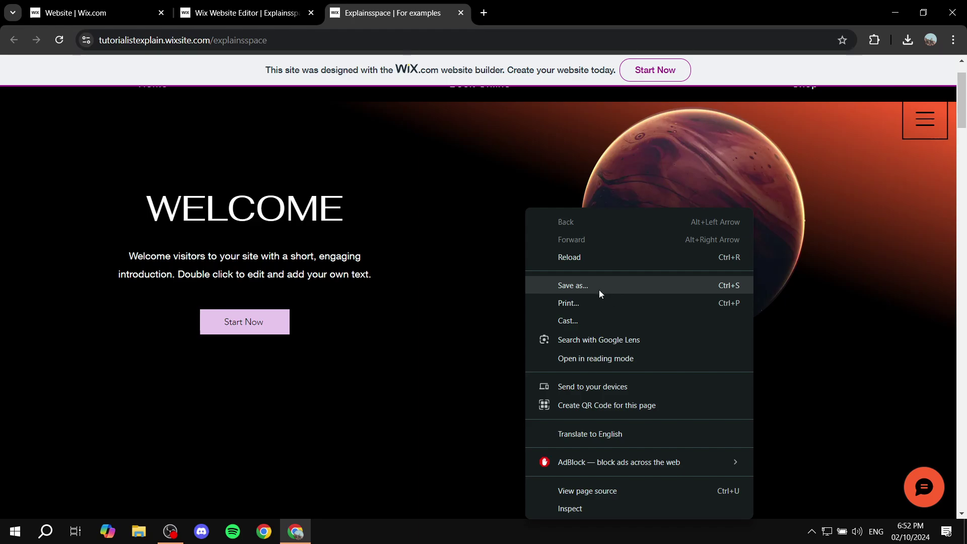
click(487, 272)
scroll(524, 288, down, 2)
scroll(524, 289, down, 12)
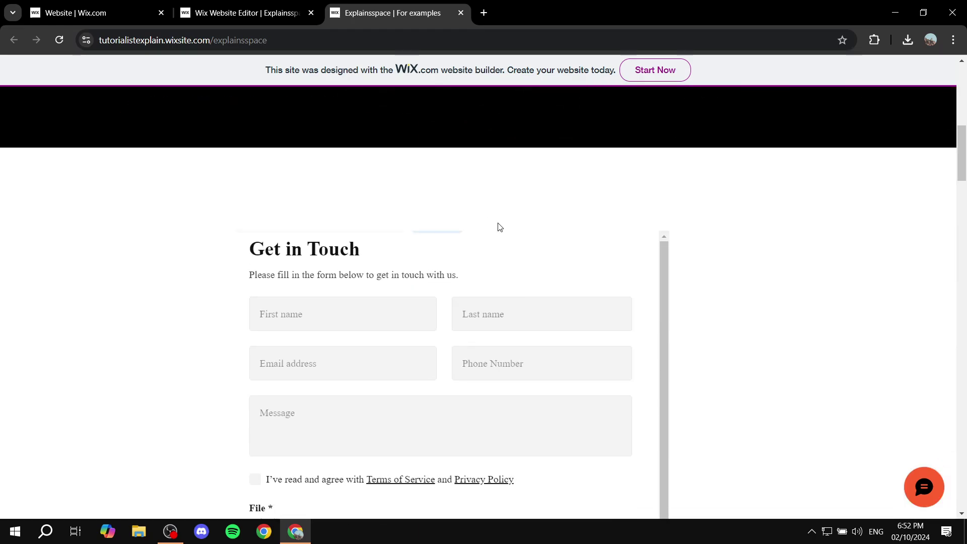
scroll(802, 337, down, 6)
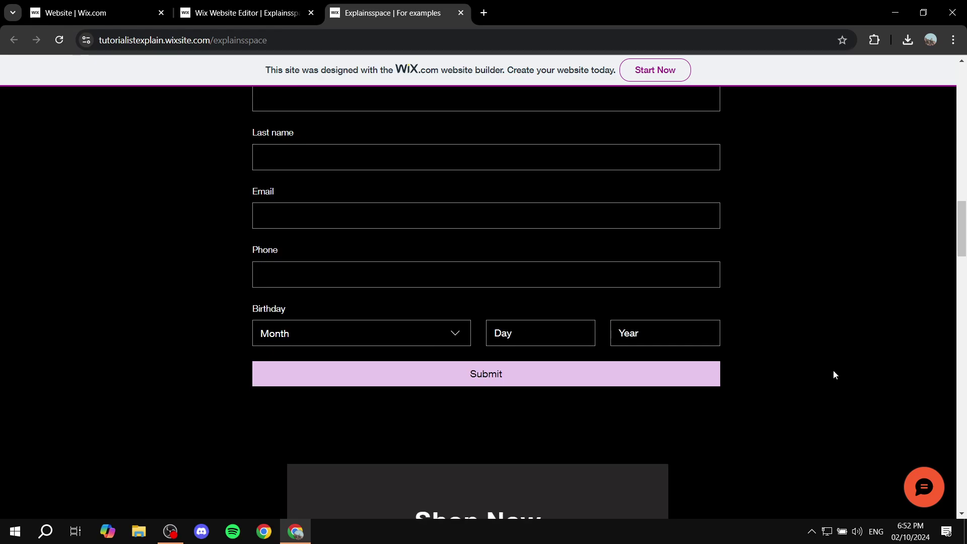
Step: Scroll through the Get in Touch, sign-up and Shop Now sections, then reopen the context menu to save
right_click(817, 215)
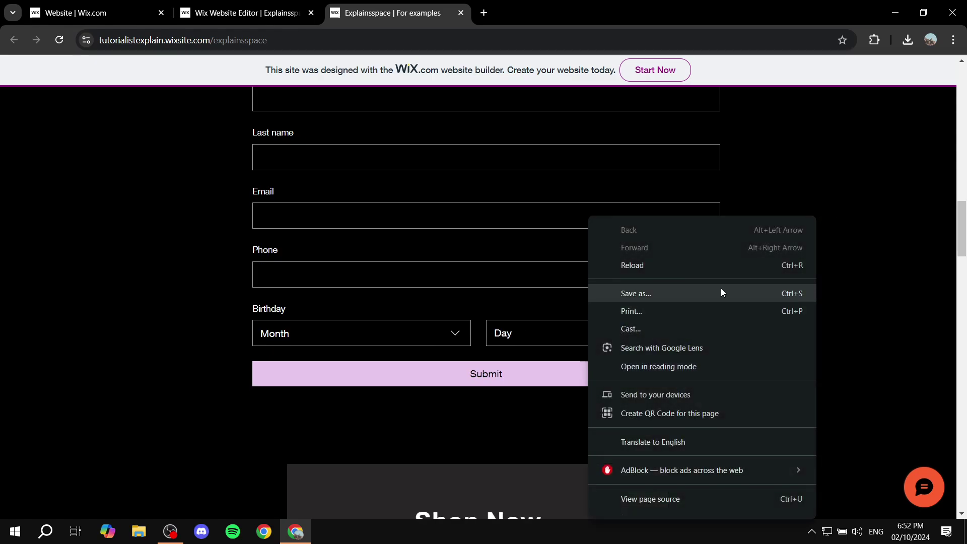
click(888, 264)
scroll(874, 270, down, 6)
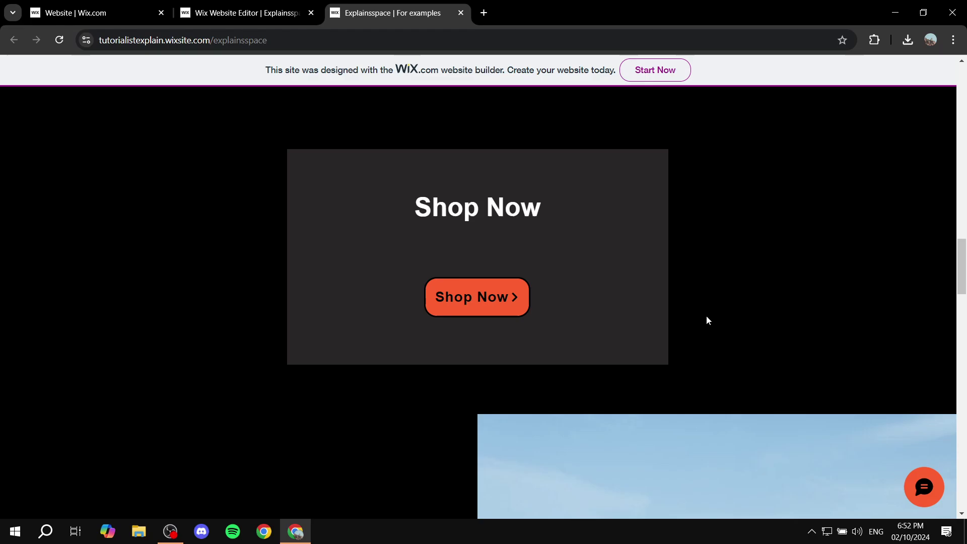
scroll(574, 258, down, 1)
scroll(680, 255, up, 5)
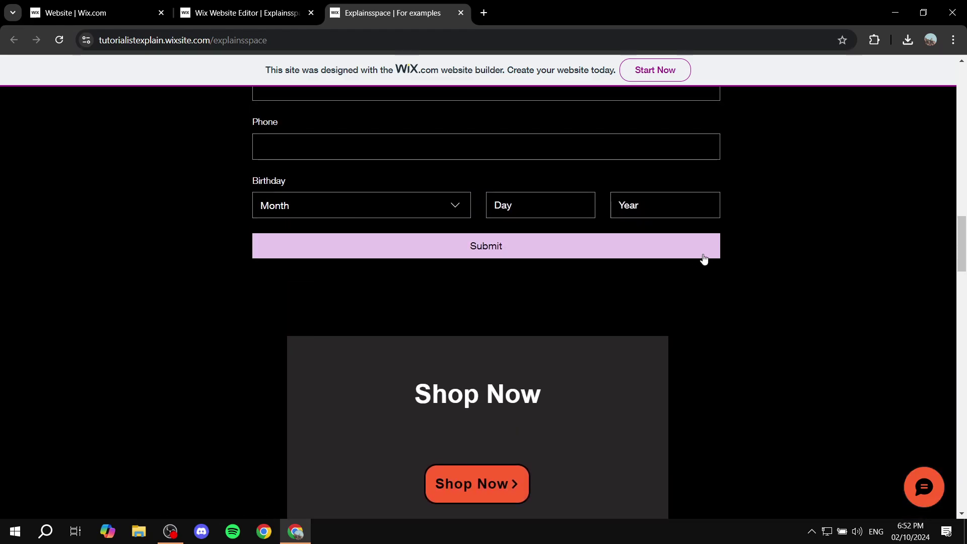
right_click(755, 323)
click(827, 252)
scroll(755, 260, up, 15)
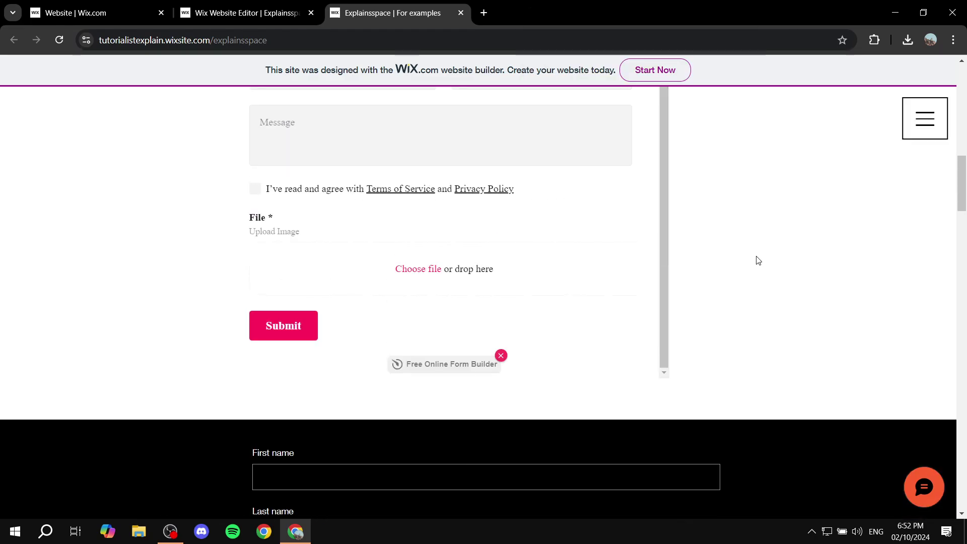
scroll(705, 272, up, 1)
right_click(552, 274)
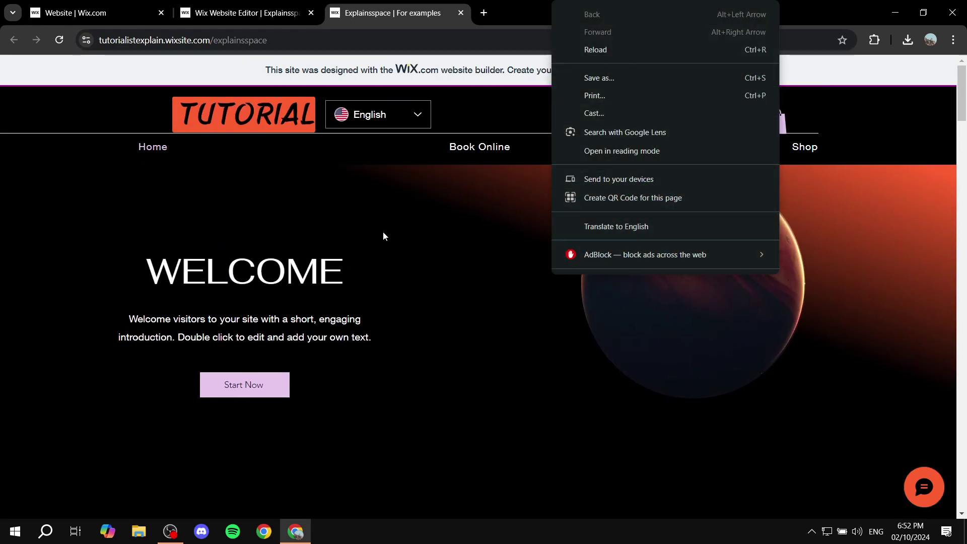
Step: Save the page to the Desktop as Webpage, Complete, named 'Explainsspace _ For examples.html'
click(602, 79)
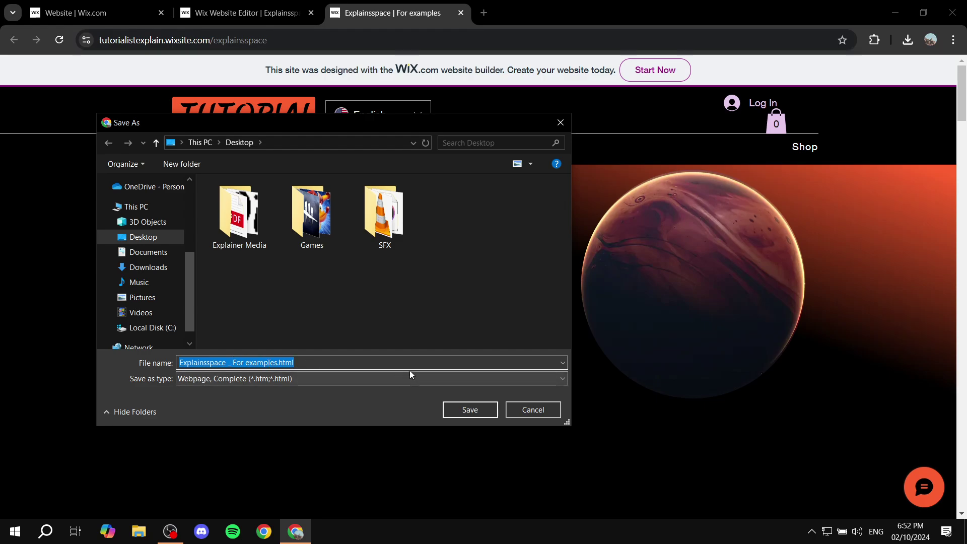
click(467, 411)
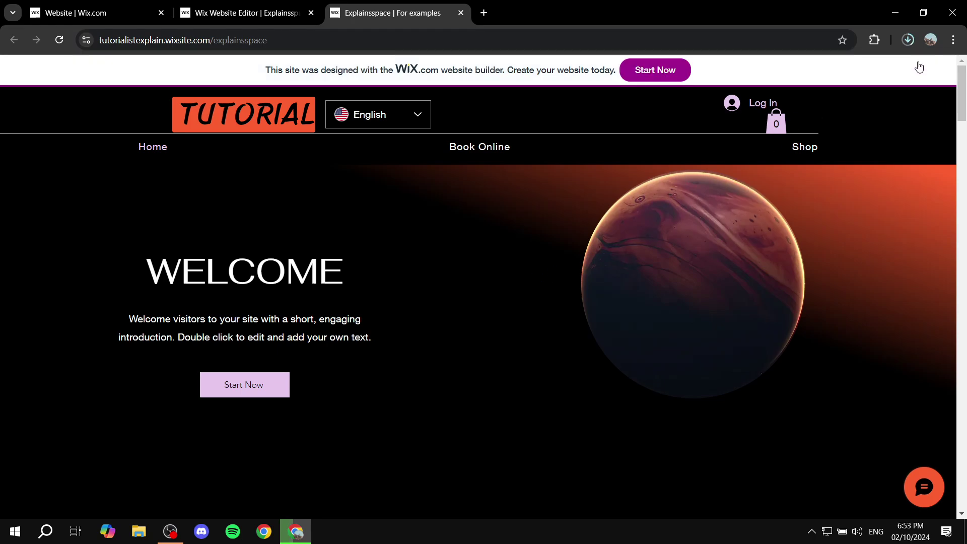
Step: Check the page download's progress and scroll through the live site
click(908, 39)
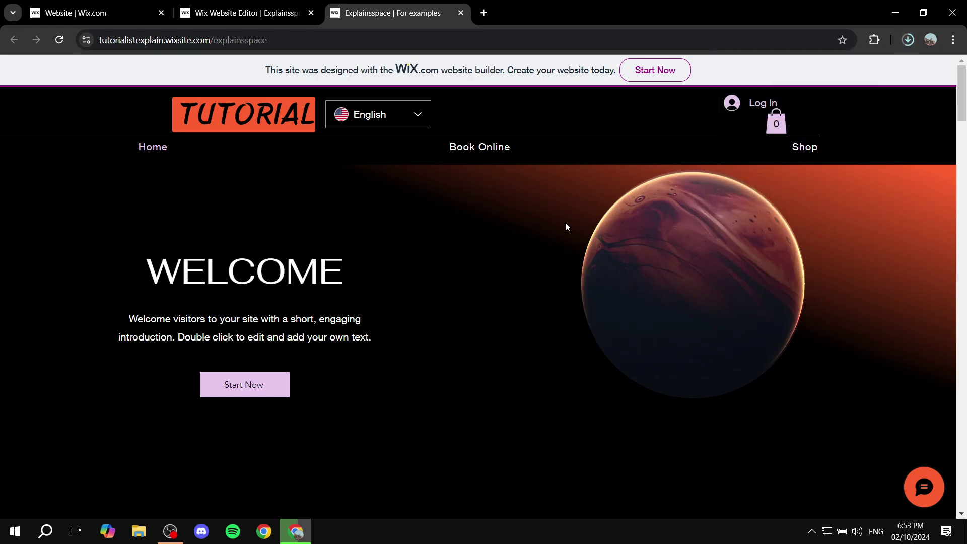
scroll(565, 225, down, 2)
scroll(512, 261, up, 2)
scroll(494, 286, down, 5)
scroll(545, 328, down, 6)
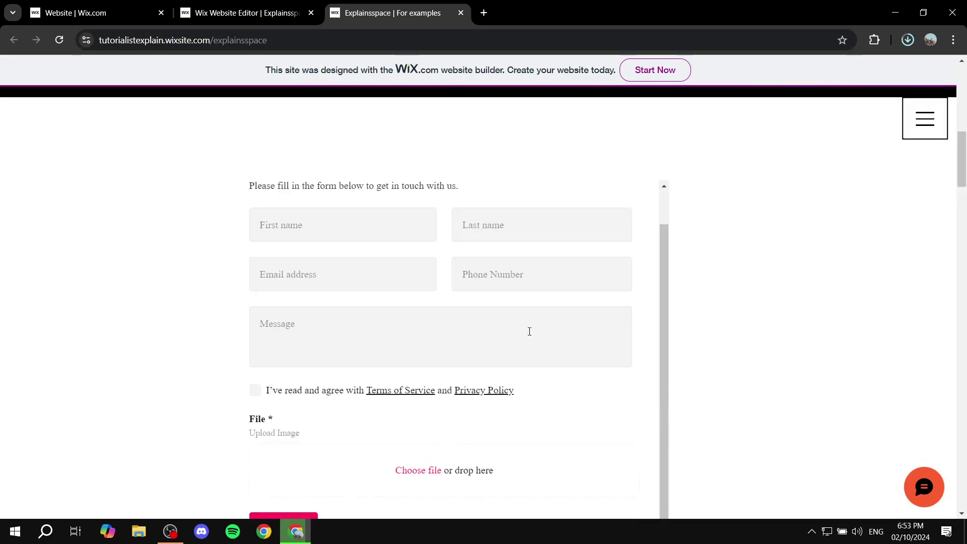
scroll(529, 330, up, 6)
scroll(371, 346, up, 5)
scroll(770, 359, down, 12)
scroll(756, 362, down, 10)
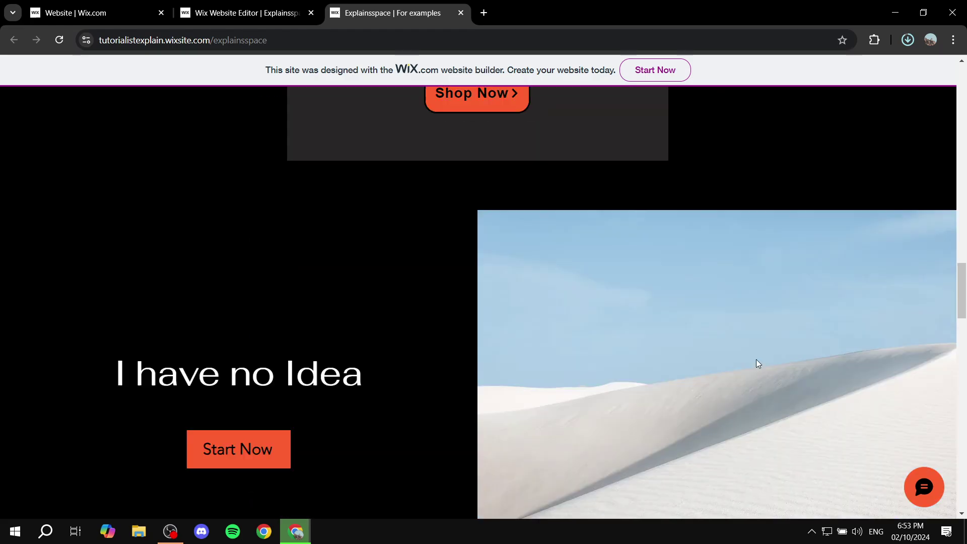
scroll(751, 366, up, 6)
scroll(746, 367, up, 12)
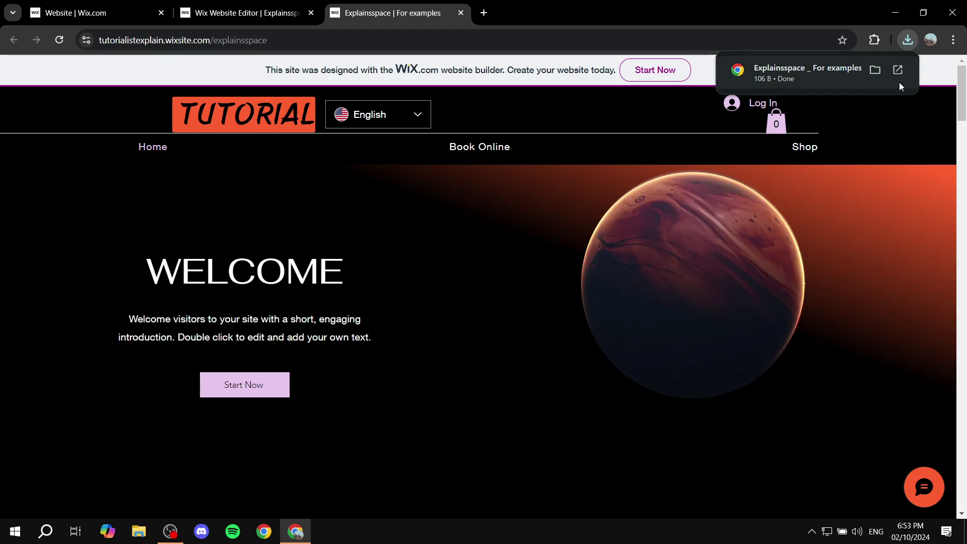
Step: Open the Book Online page, reload it, and return to the site's home page
mouse_move(891, 181)
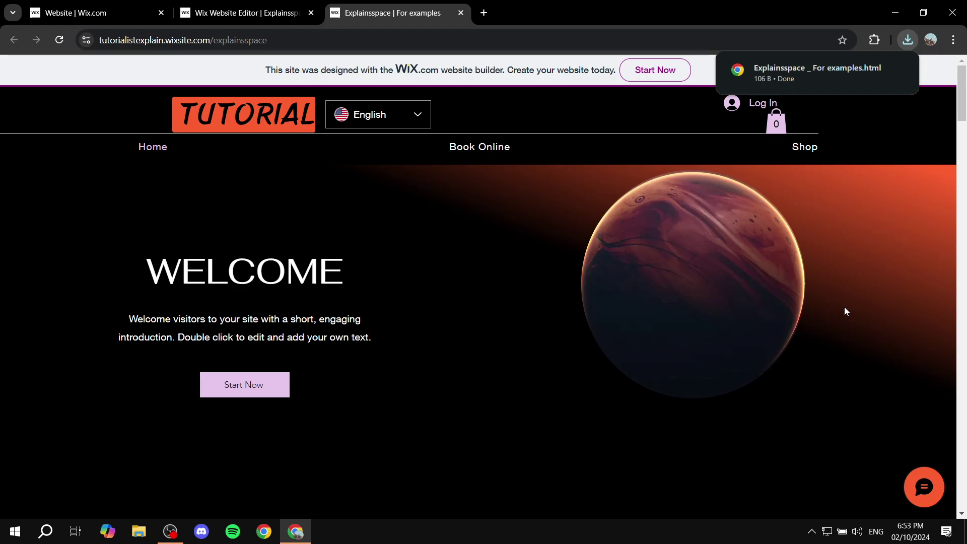
click(501, 150)
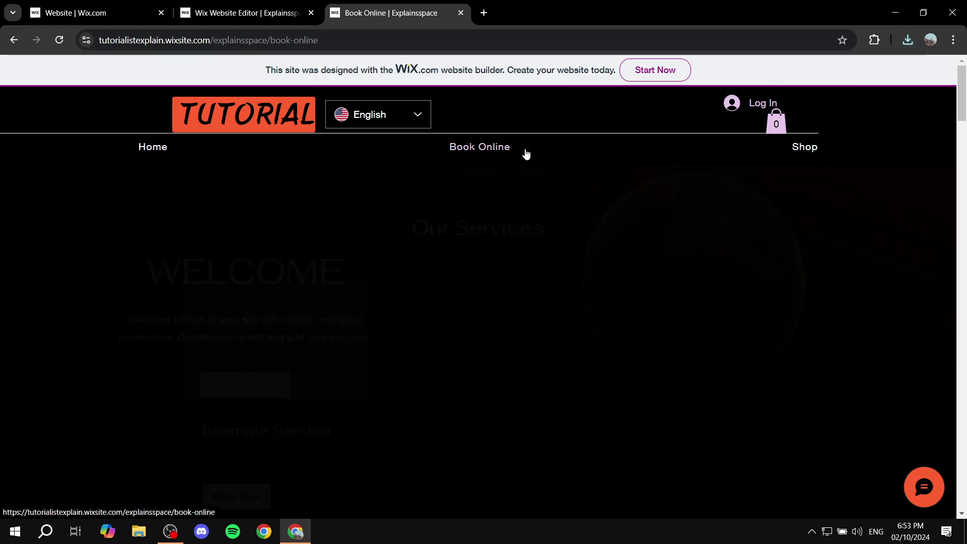
right_click(823, 217)
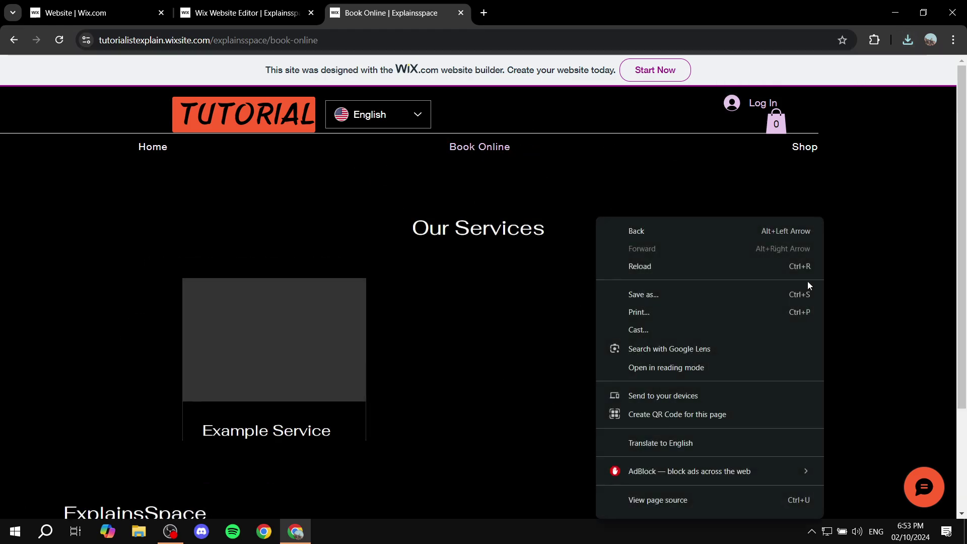
click(798, 263)
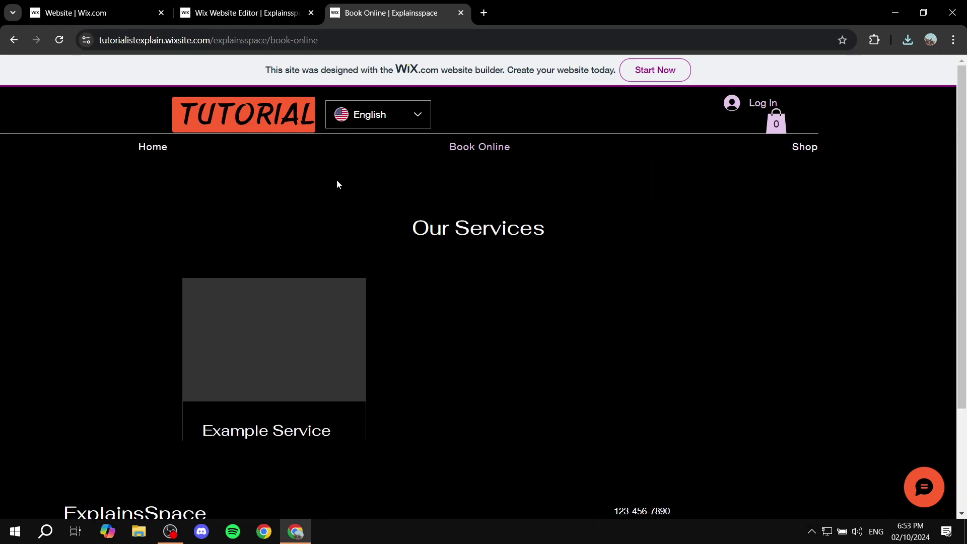
click(167, 150)
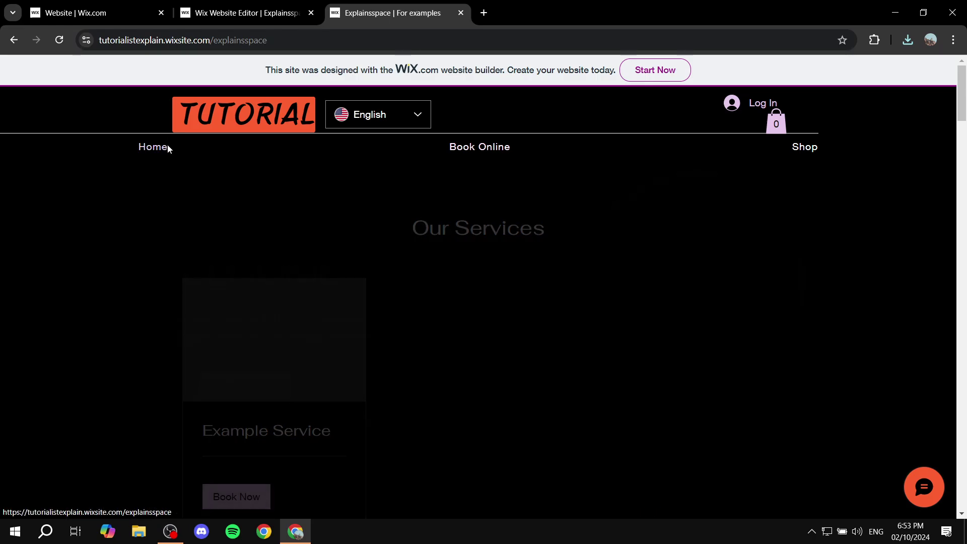
Step: Minimize Chrome to reveal the HTML folder and select 'Explainsspace _ For examples.html'
right_click(481, 257)
click(816, 319)
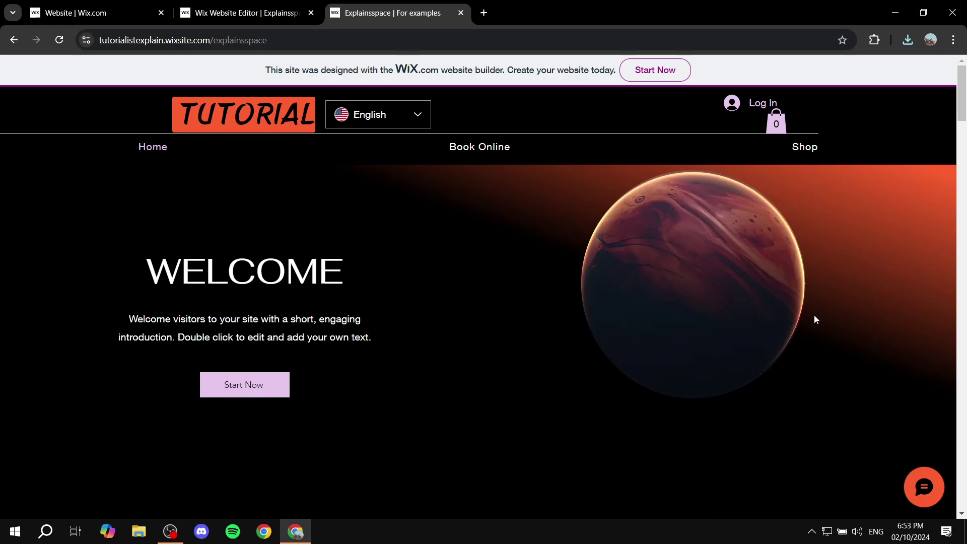
click(884, 22)
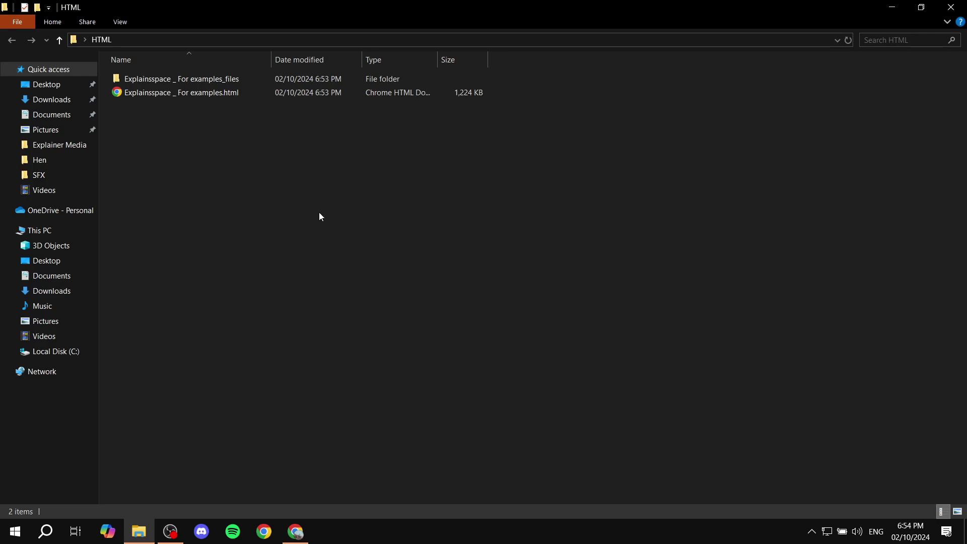
drag(242, 134, 323, 69)
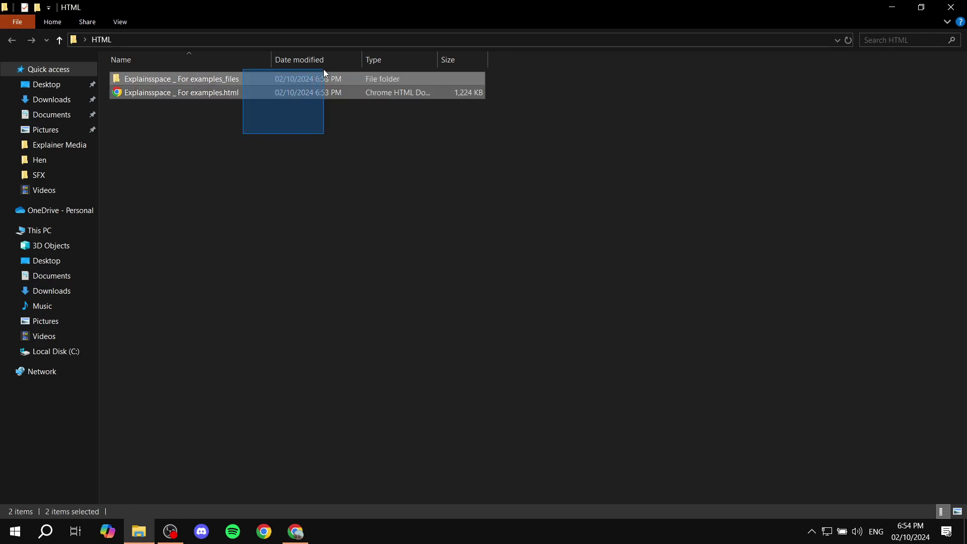
click(316, 208)
click(239, 94)
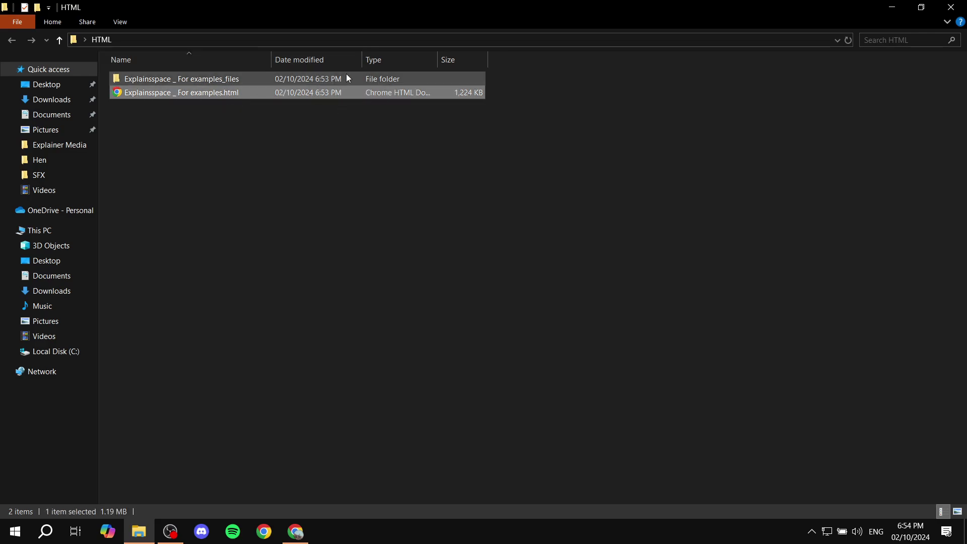
double_click(323, 93)
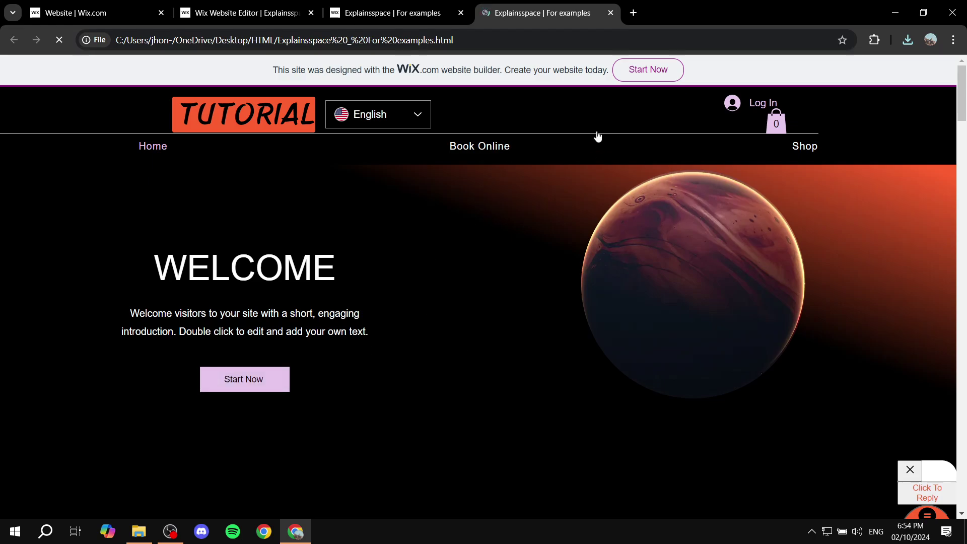
scroll(577, 204, down, 5)
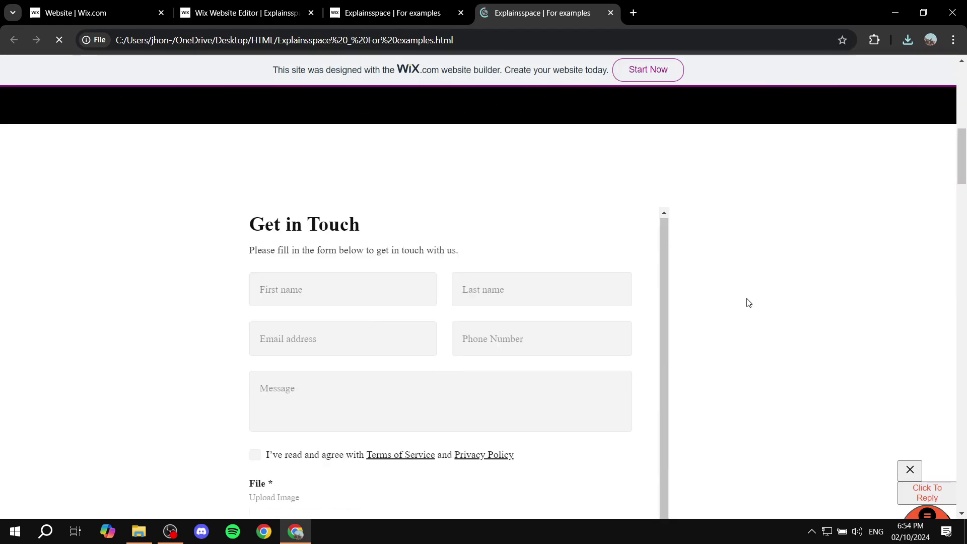
scroll(749, 302, down, 5)
scroll(785, 243, down, 8)
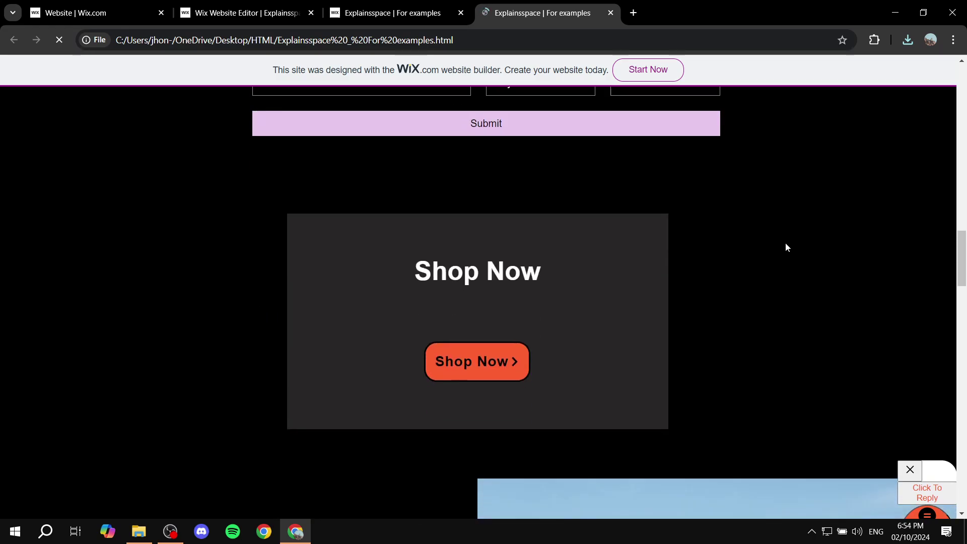
click(246, 12)
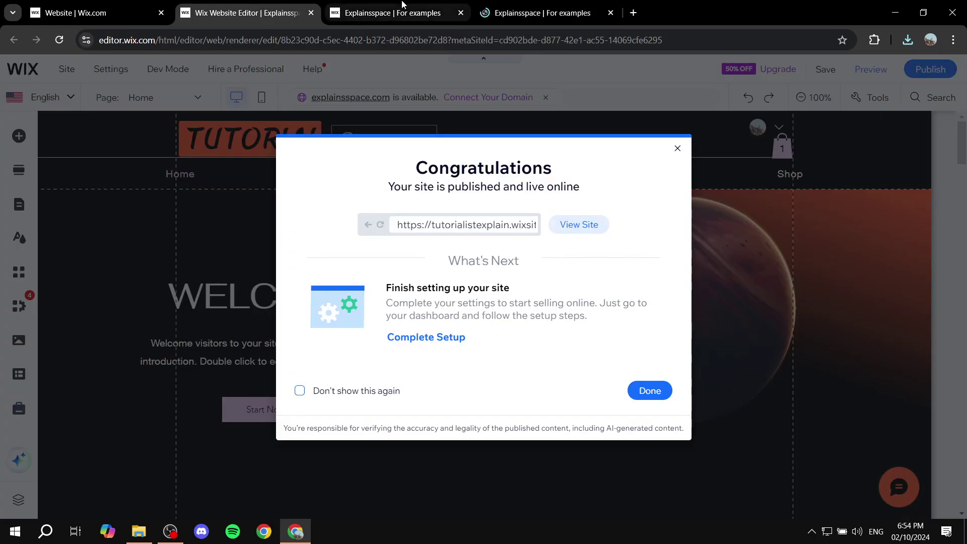
click(403, 6)
scroll(594, 312, down, 10)
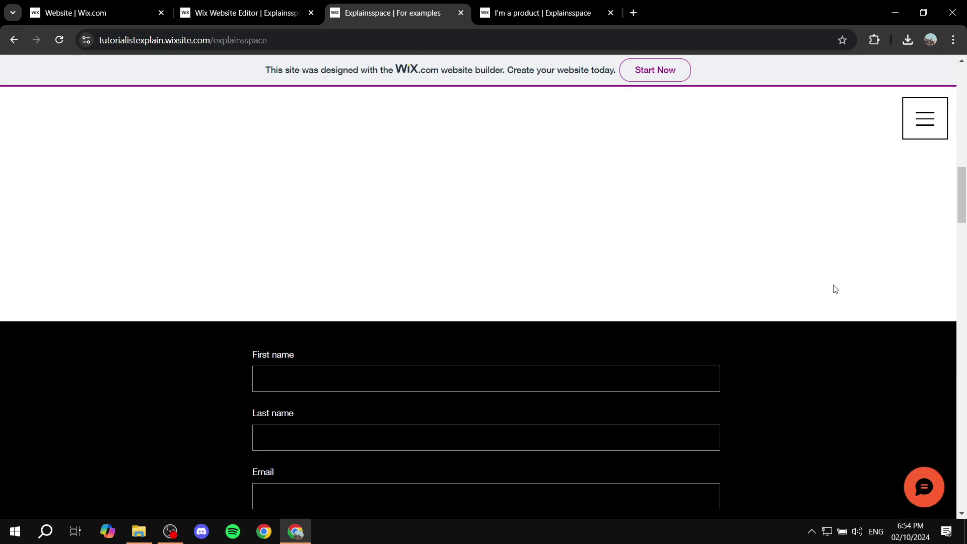
scroll(831, 292, down, 5)
click(510, 6)
scroll(681, 365, down, 3)
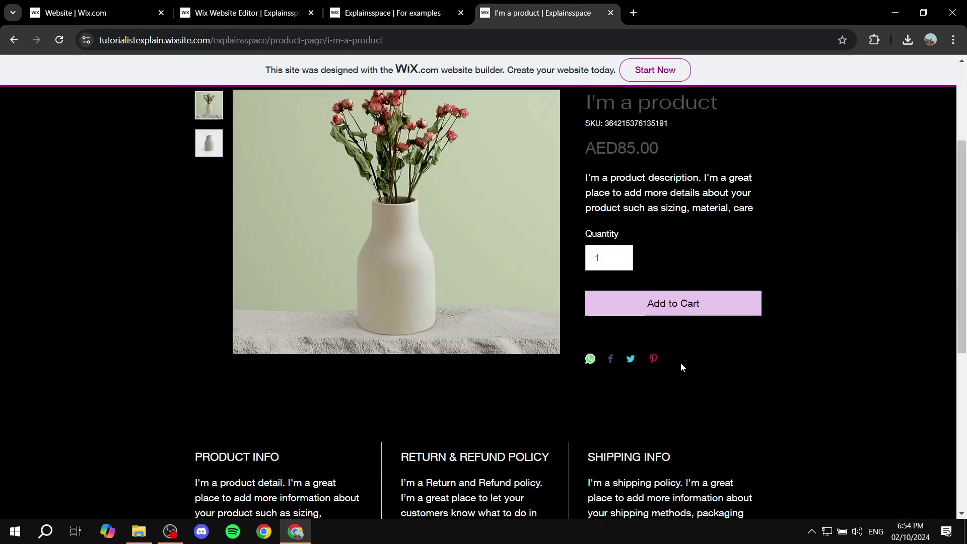
scroll(681, 367, up, 3)
click(398, 13)
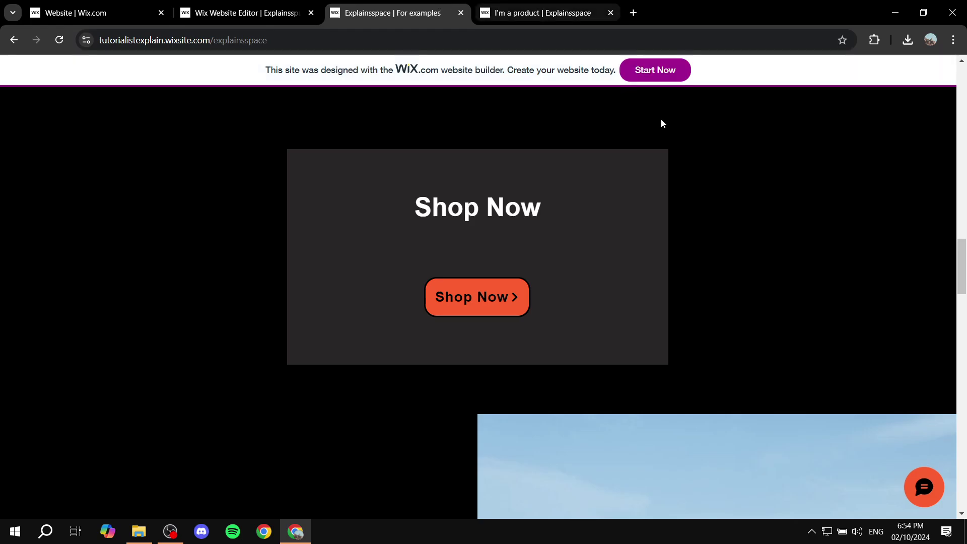
scroll(790, 274, up, 5)
click(610, 13)
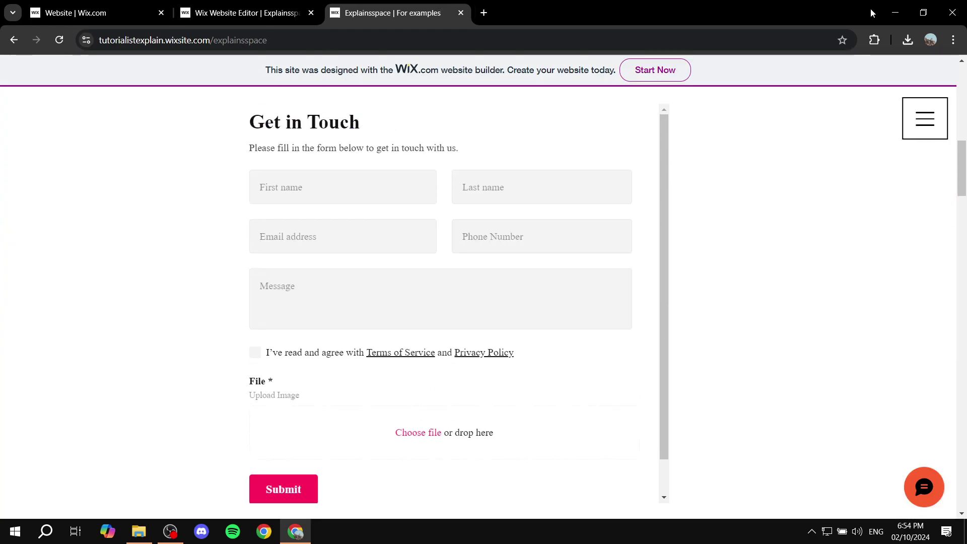
click(895, 13)
Step: Open the 'Explainsspace _ For examples_files' folder and highlight its 105 downloaded assets
click(367, 167)
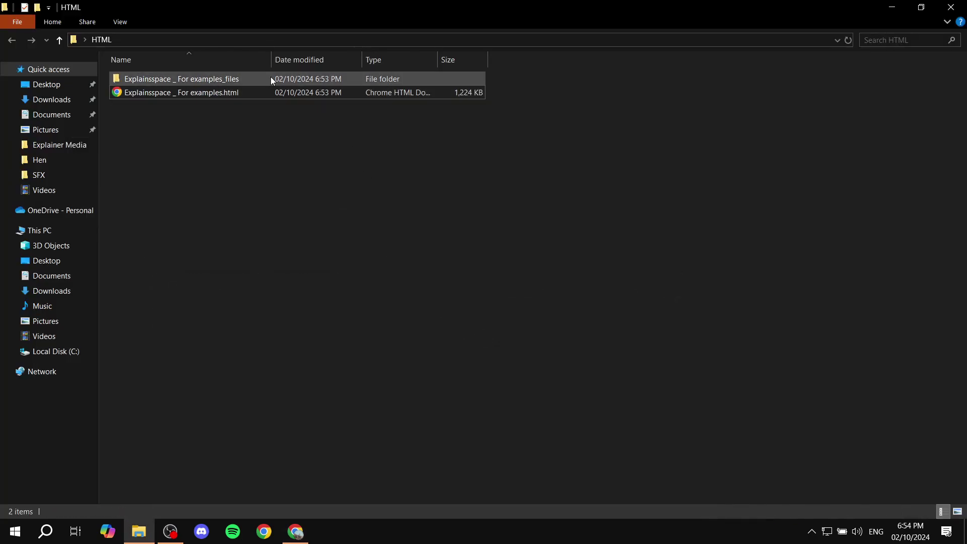
double_click(240, 80)
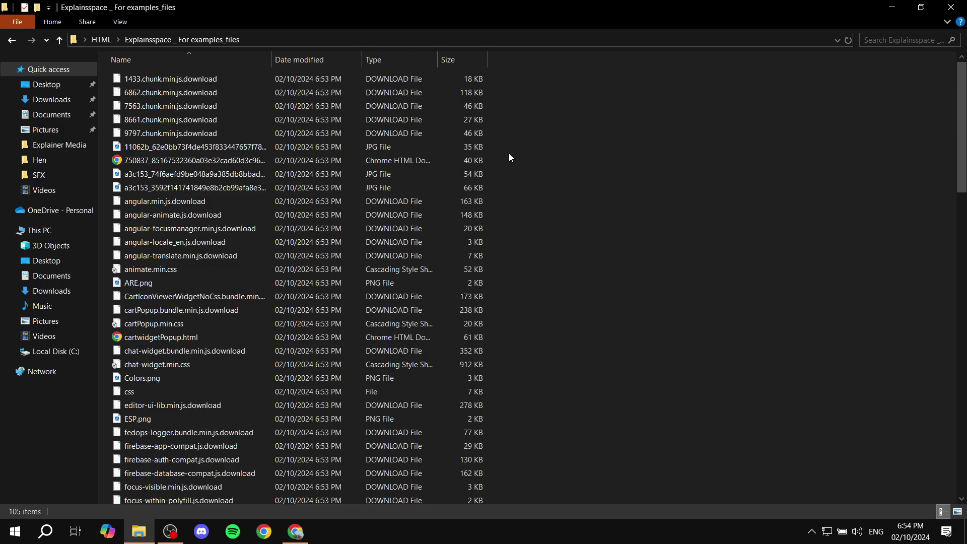
drag(497, 89, 599, 351)
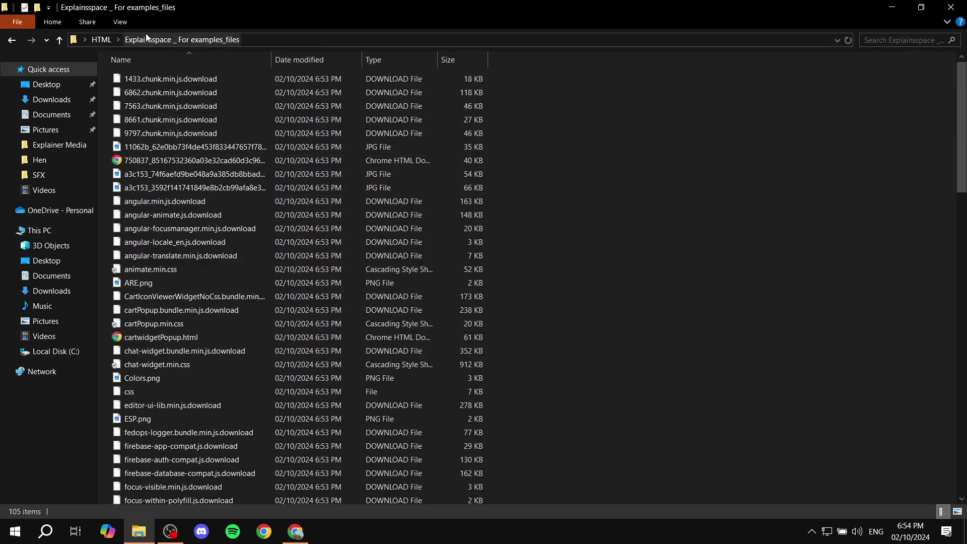
Step: Return to the HTML folder and highlight the saved .html file and _files folder
click(102, 39)
mouse_move(523, 118)
mouse_down()
mouse_move(440, 60)
mouse_move(654, 168)
mouse_up()
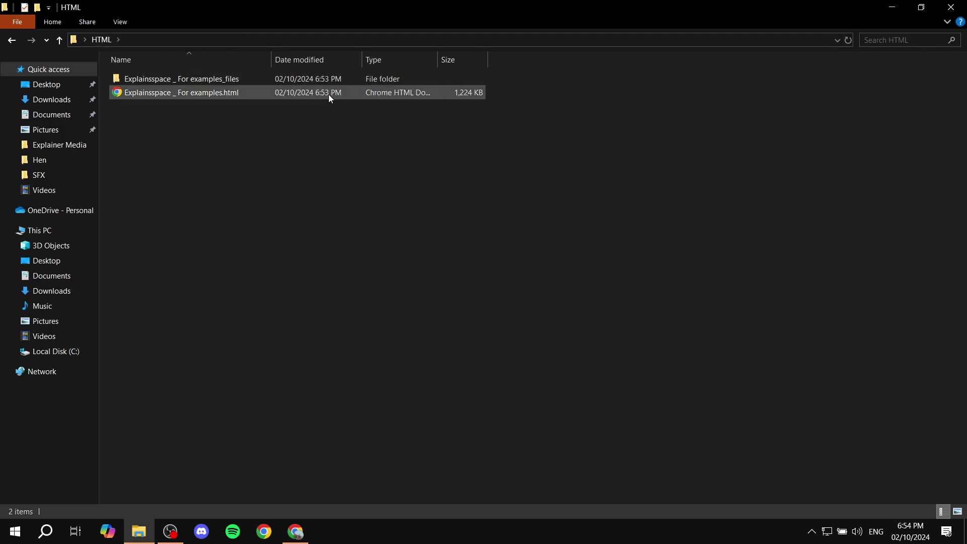
drag(536, 180, 637, 156)
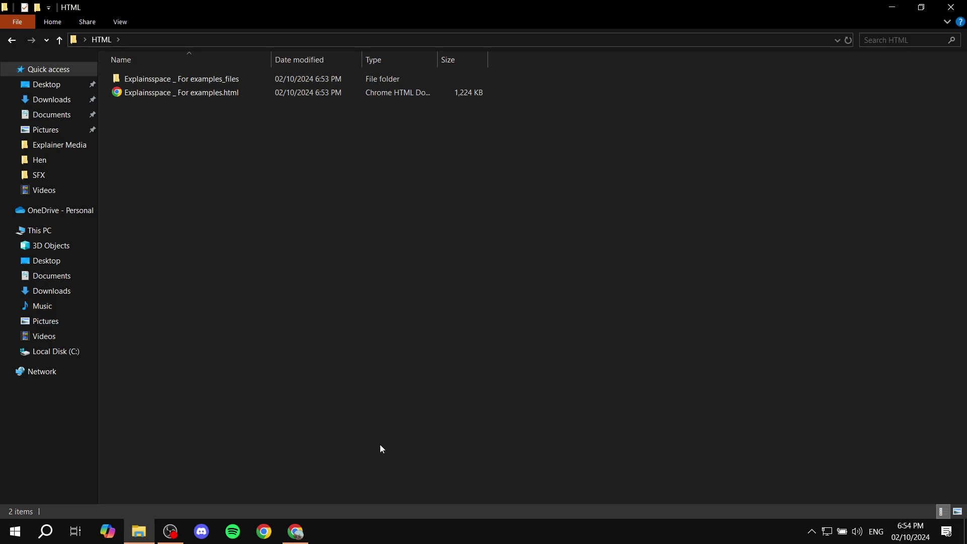
Step: Bring Chrome back to the live site and scroll down to the Drink slider section
click(298, 531)
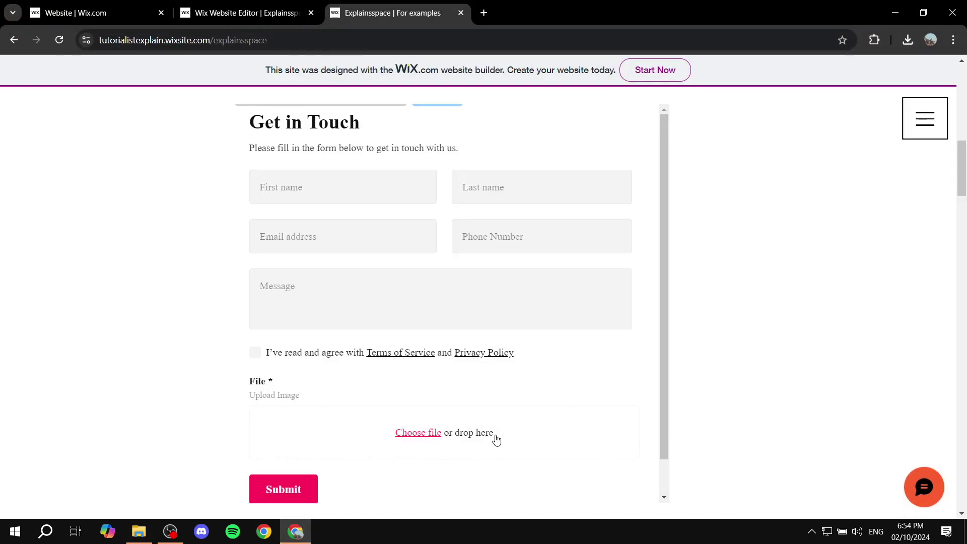
scroll(903, 379, down, 7)
scroll(902, 379, down, 15)
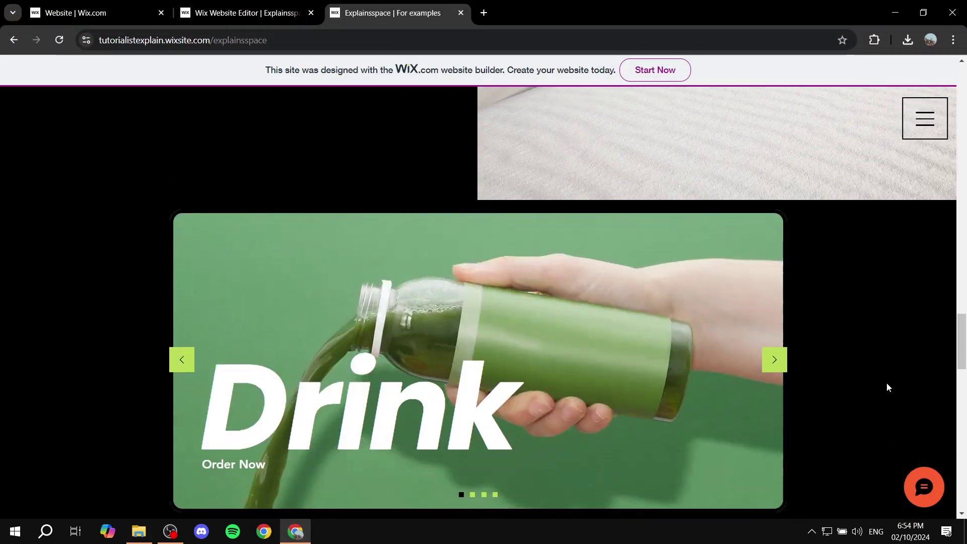